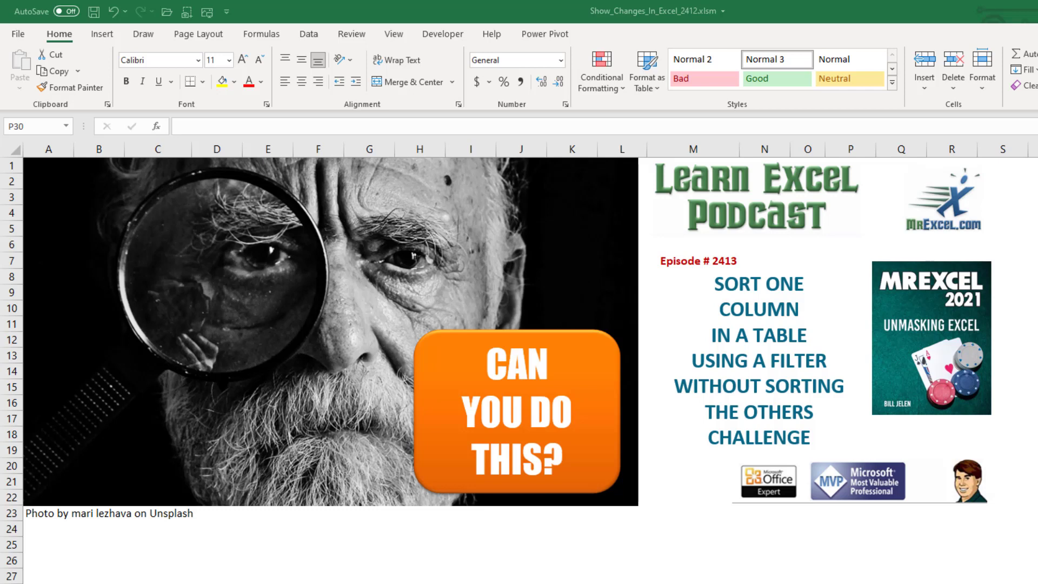
# Move to the next worksheet, the one listing answered questions
pyautogui.hotkey('ctrl', 'pagedown')
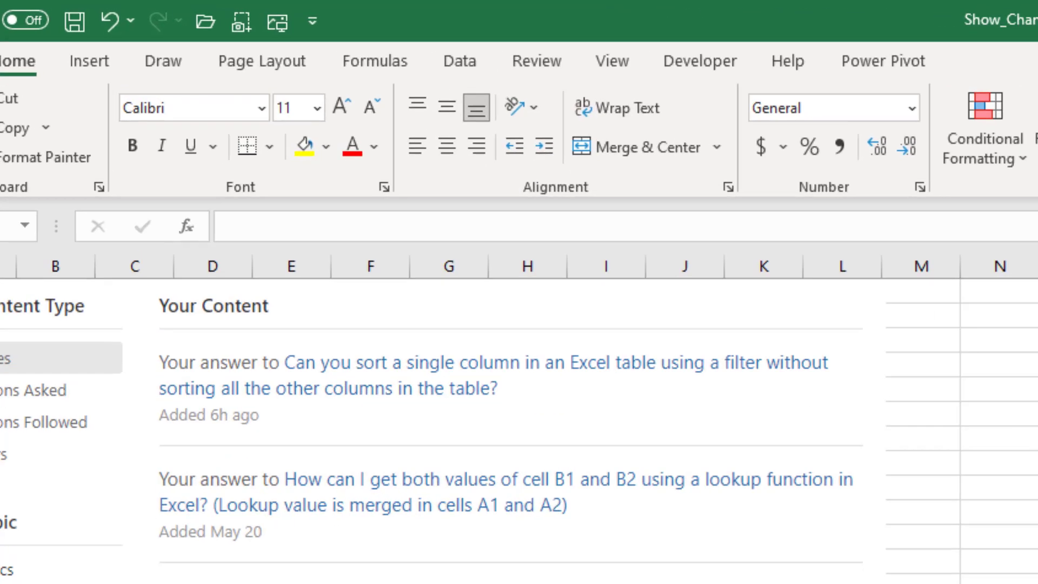
# Switch to the sheet with the Quora question screenshot and its blue callout
pyautogui.click(259, 202)
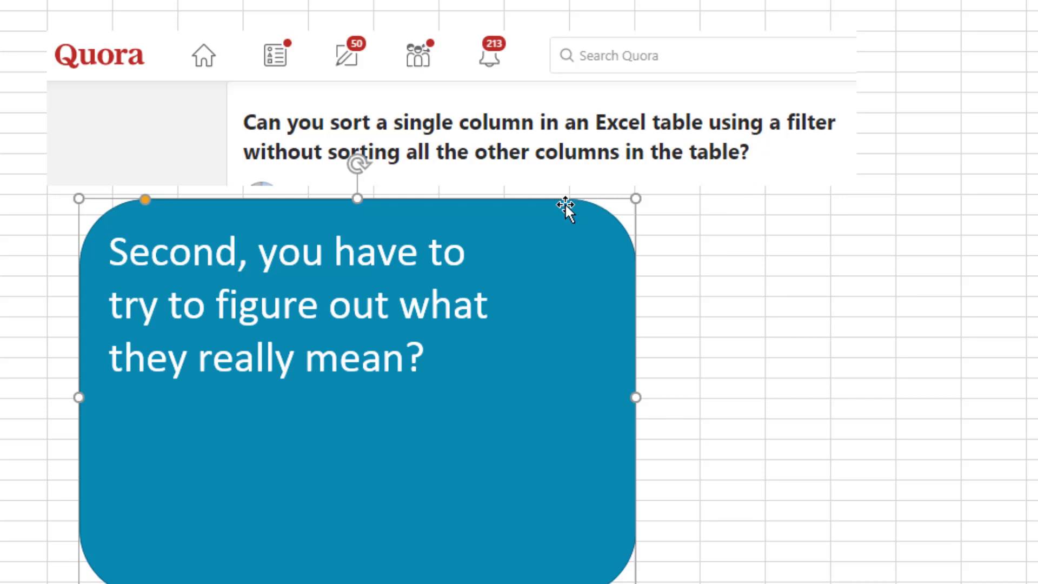
# Drag the blue callout to the right edge to uncover the Name-to-Fig data
pyautogui.moveTo(566, 206); pyautogui.dragTo(1035, 222)
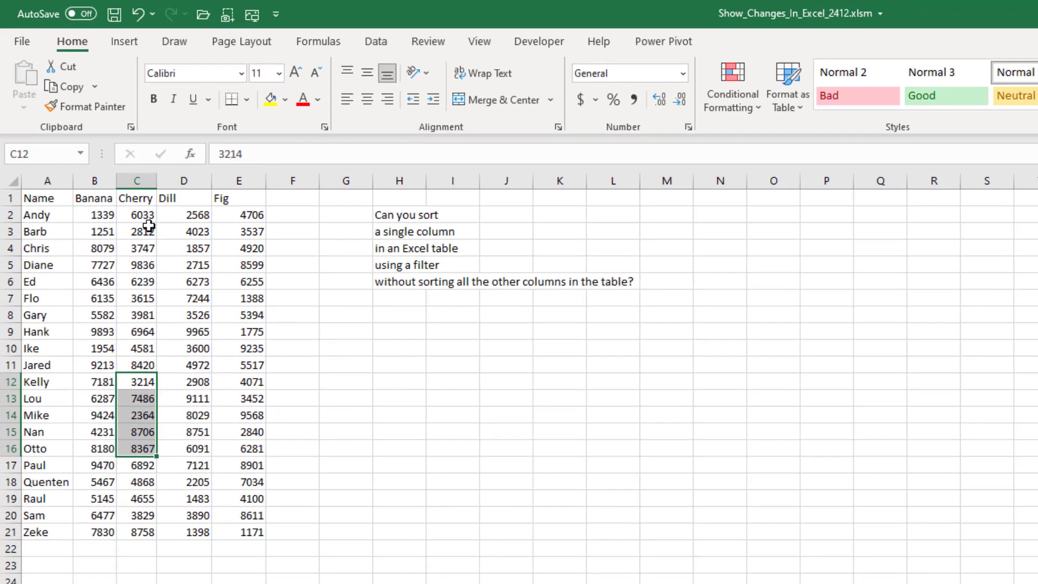
# Put a filter on the Cherry column C1:C21 alone and widen column C to fit its header
pyautogui.click(143, 230)
pyautogui.hotkey('ctrl', 'Up')
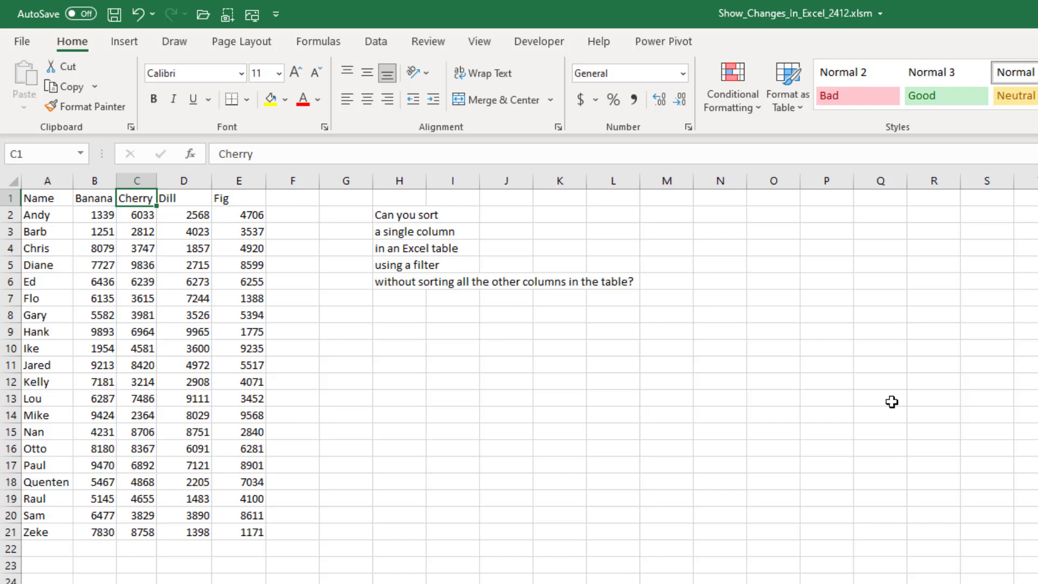
pyautogui.hotkey('ctrl', 'shift', 'Down')
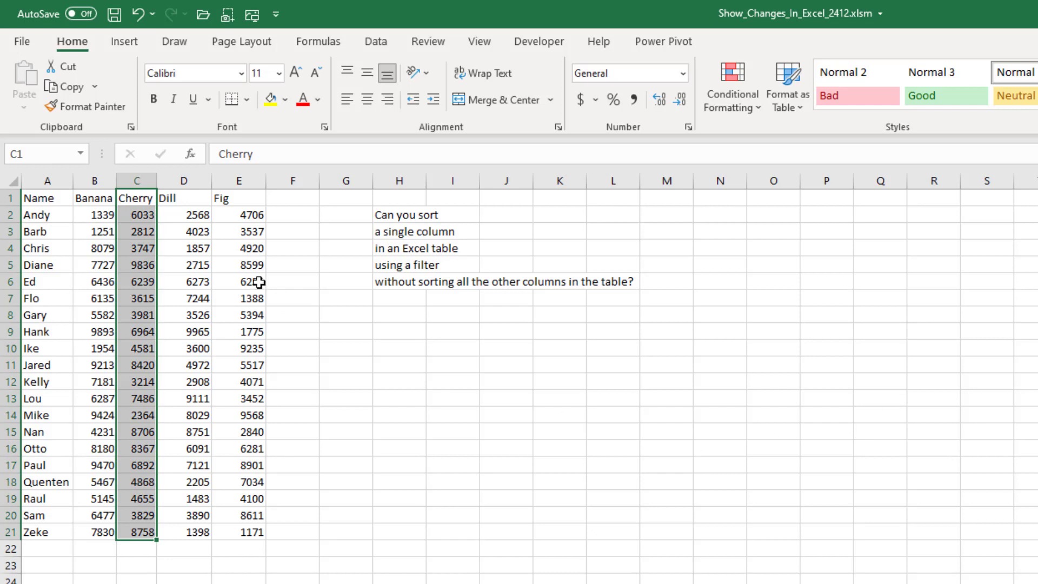
pyautogui.click(384, 44)
pyautogui.click(807, 71)
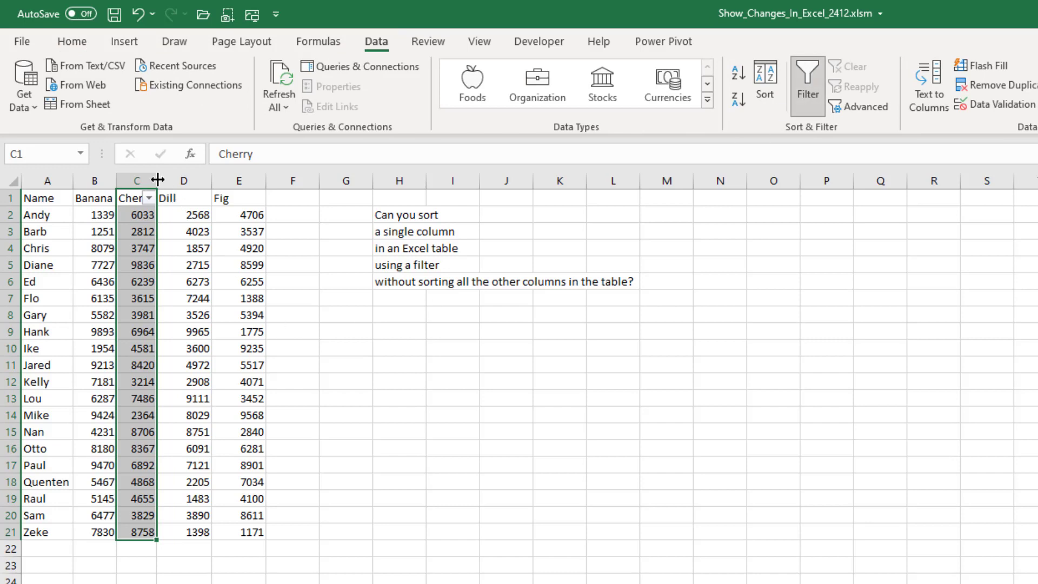
pyautogui.moveTo(157, 180); pyautogui.dragTo(186, 181)
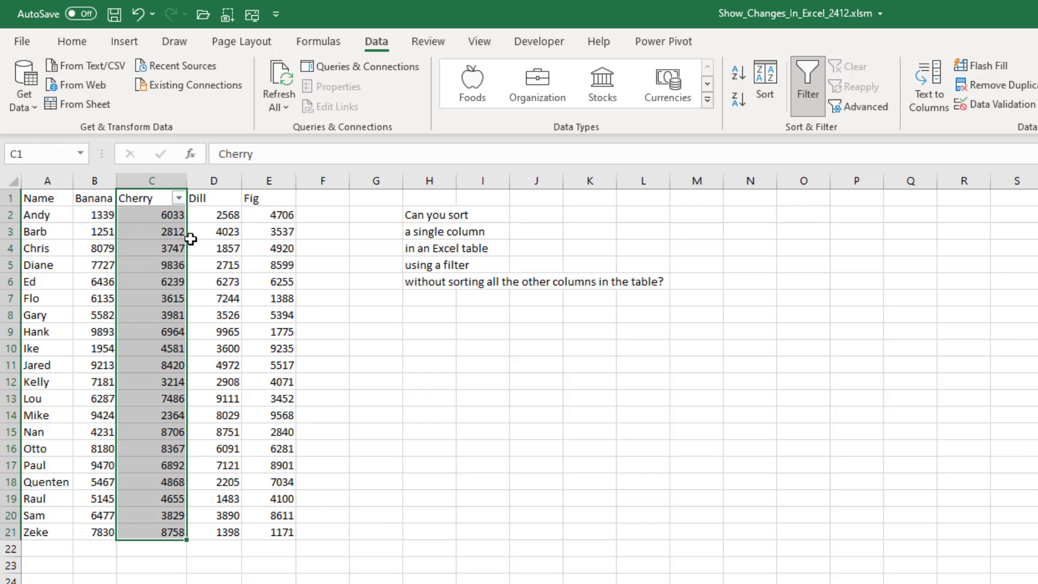
# Sort Cherry largest to smallest from its filter, continuing with the current selection only
pyautogui.click(527, 524)
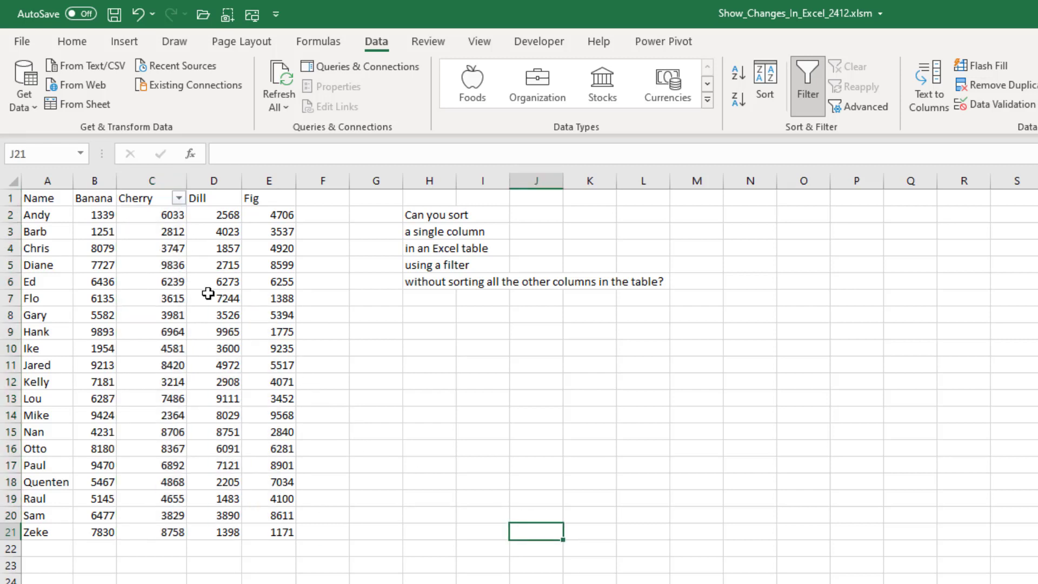
pyautogui.click(179, 198)
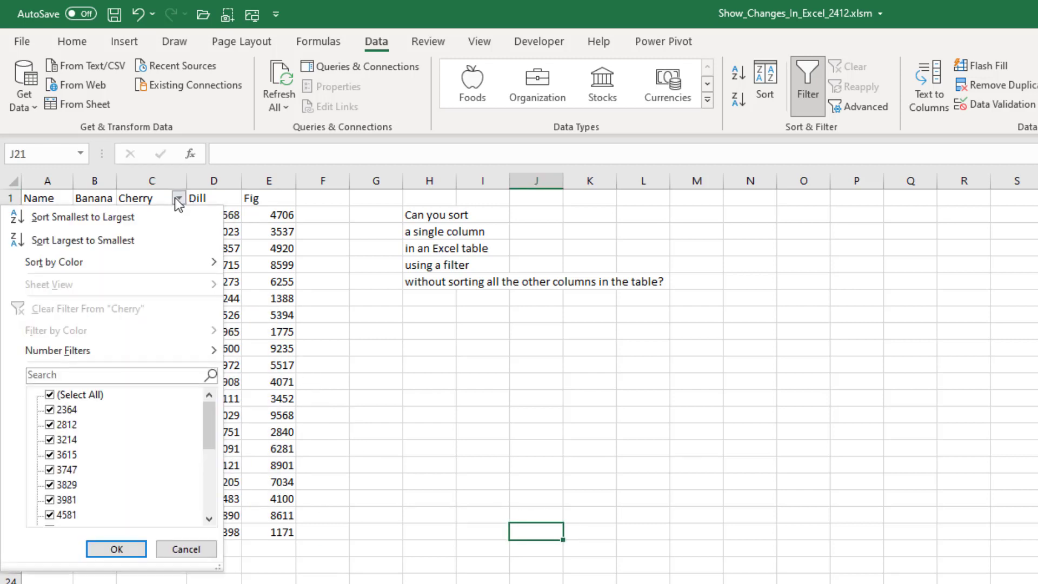
pyautogui.click(109, 242)
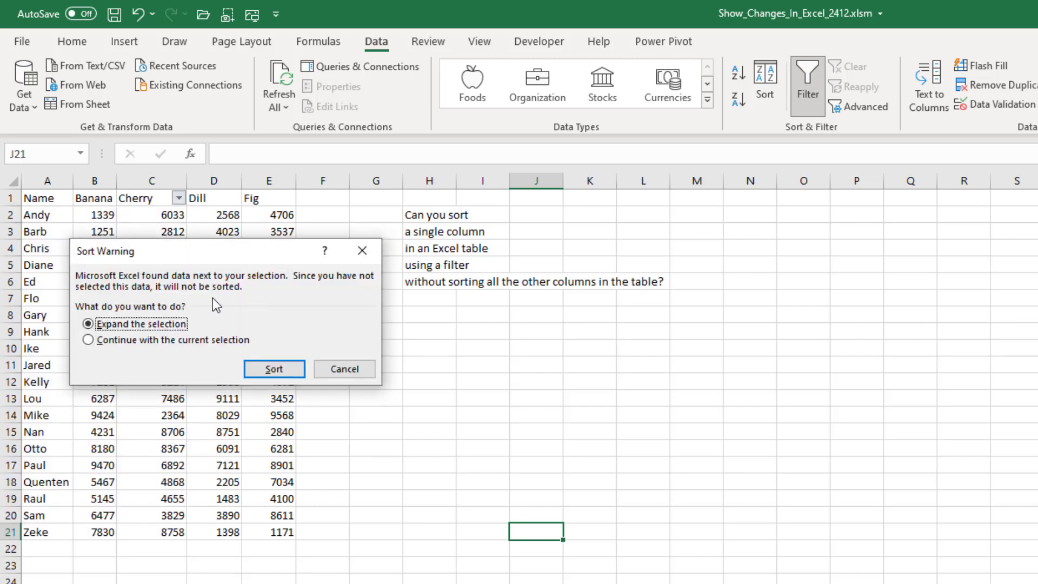
pyautogui.click(118, 345)
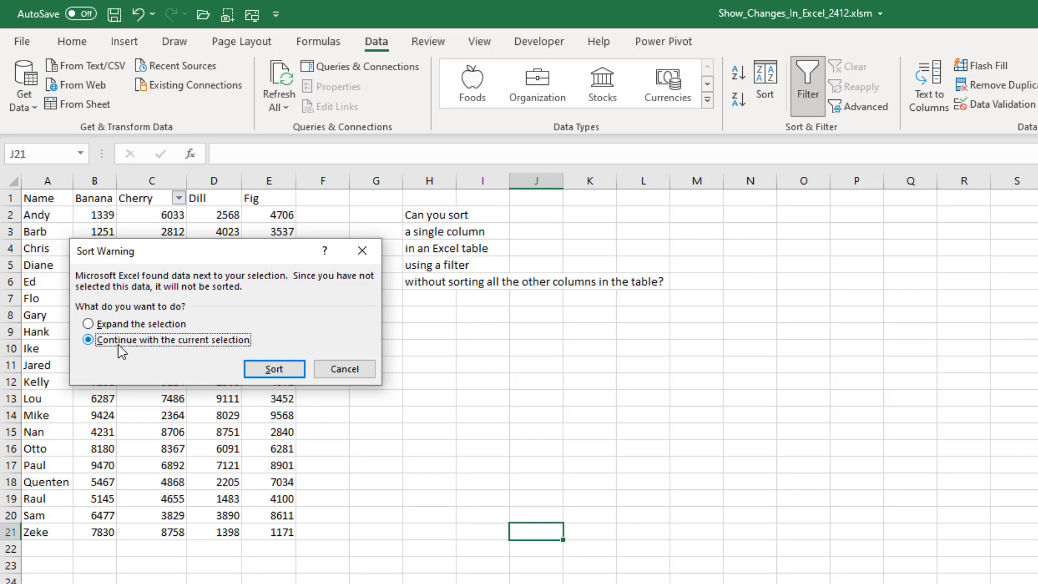
pyautogui.moveTo(202, 244); pyautogui.dragTo(484, 309)
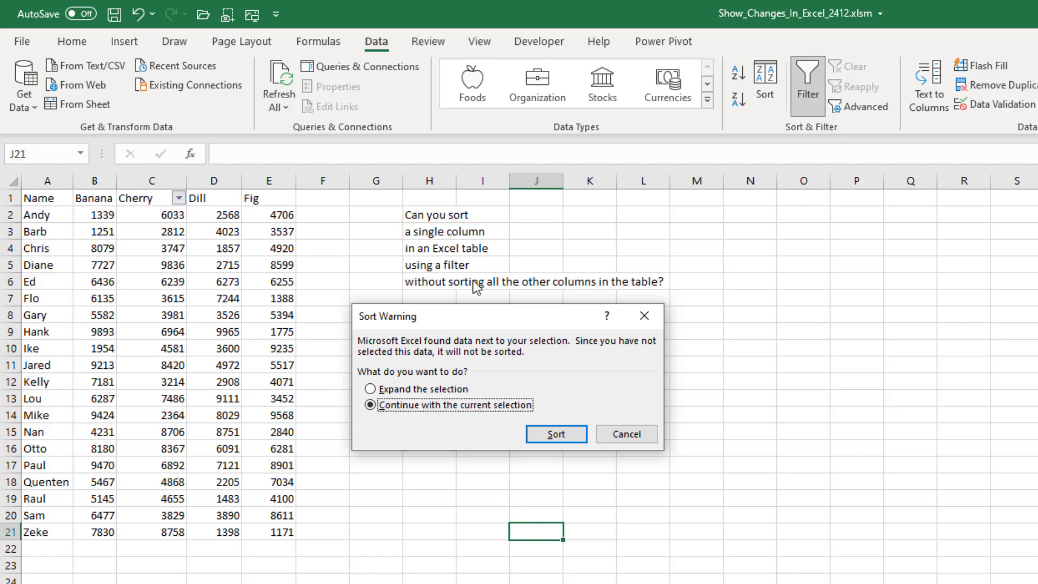
pyautogui.click(556, 434)
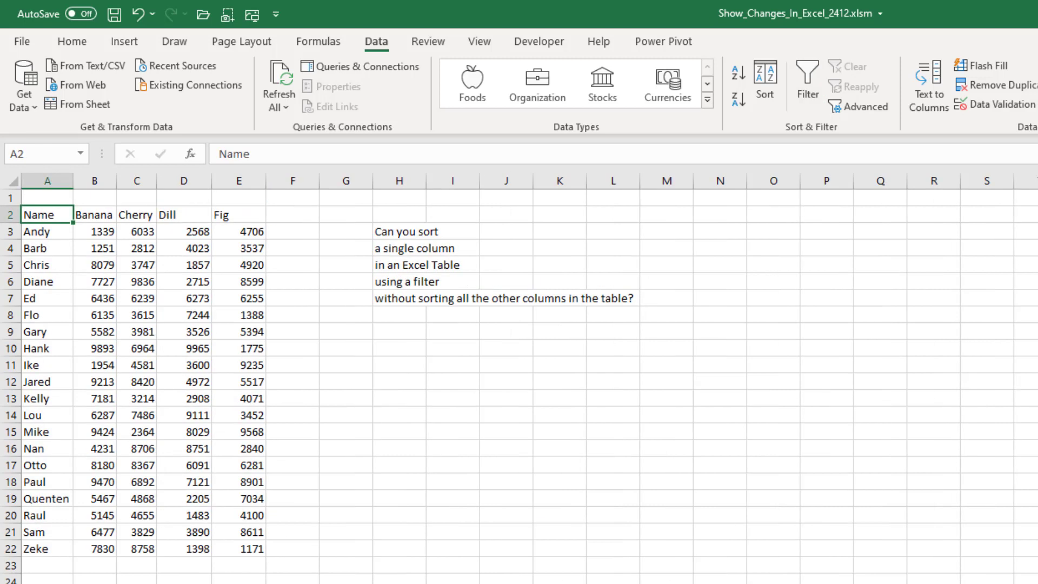
# Convert the A2:E22 data into Table1 with headers, then select its Cherry values
pyautogui.hotkey('ctrl', 't')
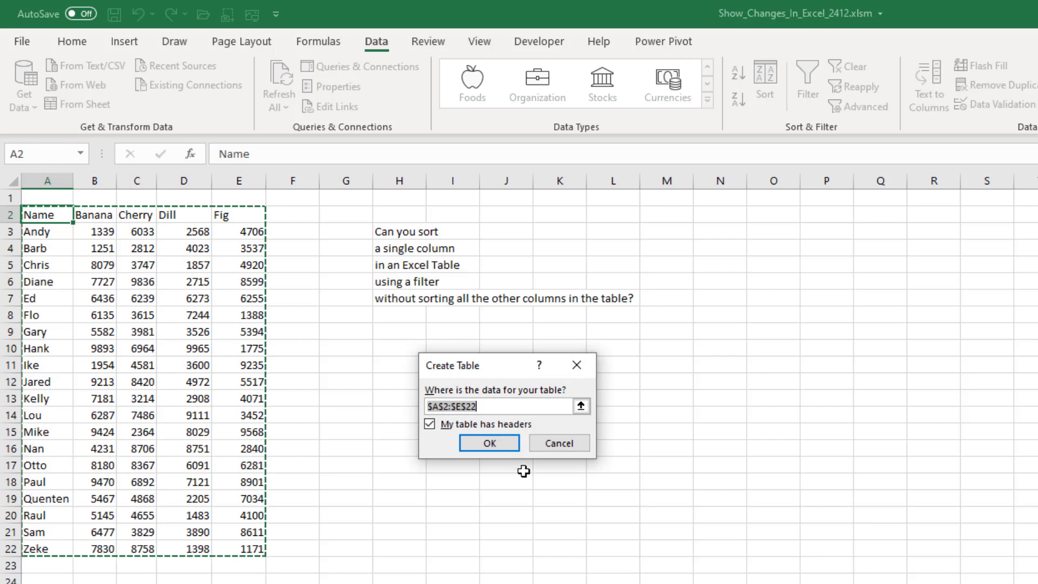
pyautogui.click(504, 446)
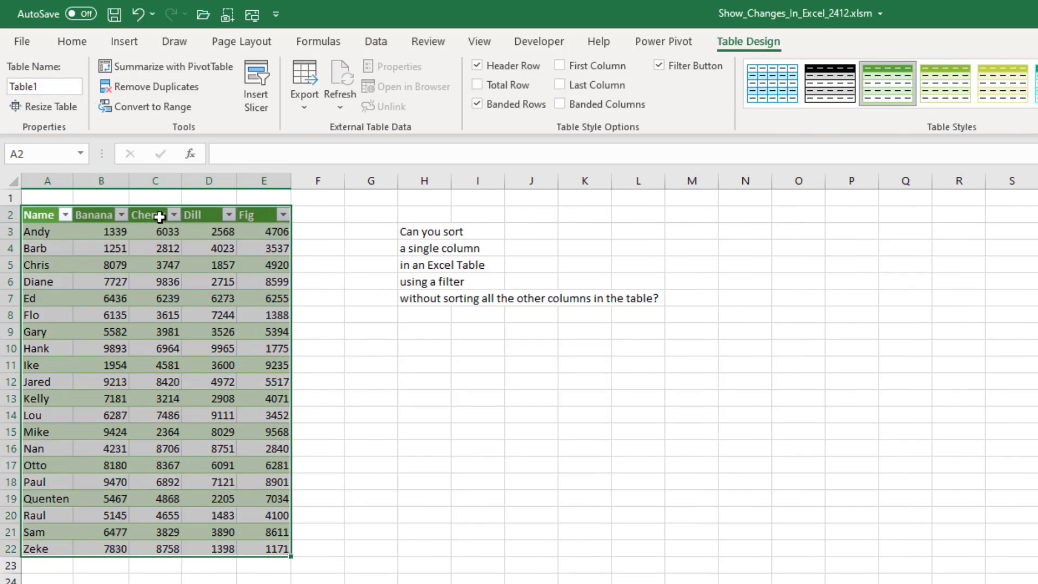
pyautogui.moveTo(159, 216); pyautogui.dragTo(168, 550)
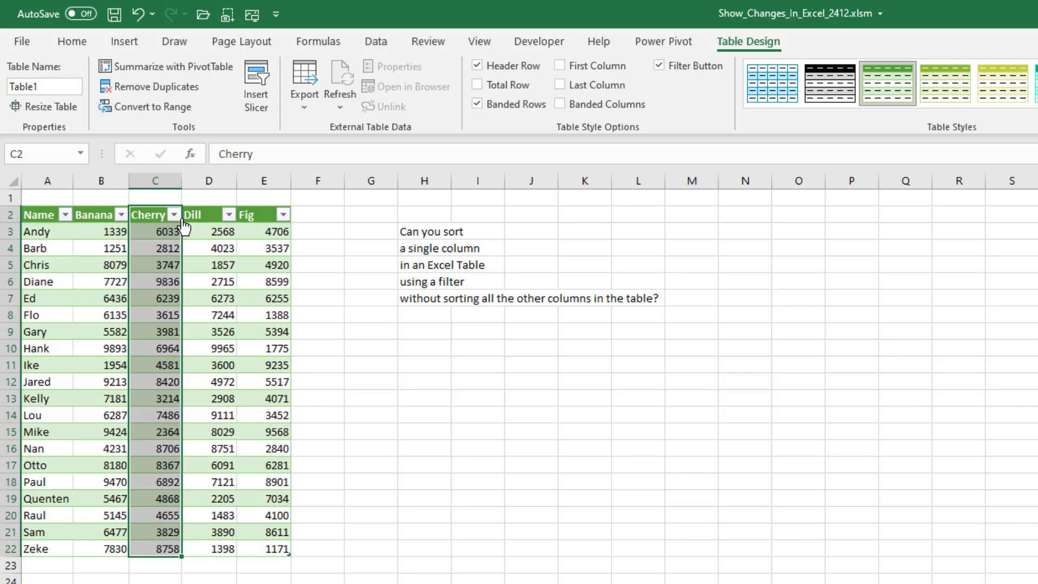
# Insert a full sheet row above the table so its headers drop to row 3
pyautogui.click(477, 583)
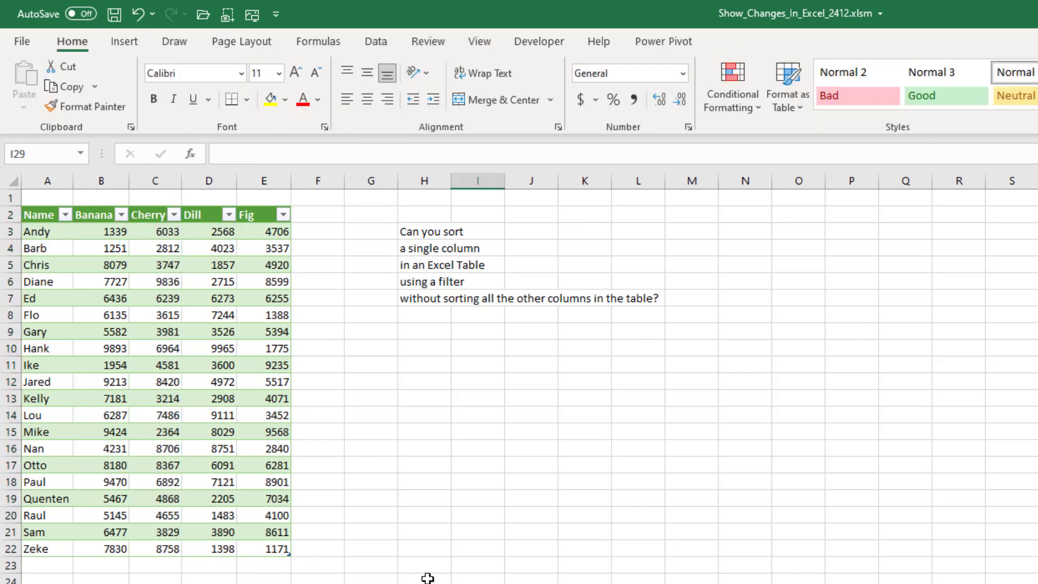
pyautogui.click(334, 218)
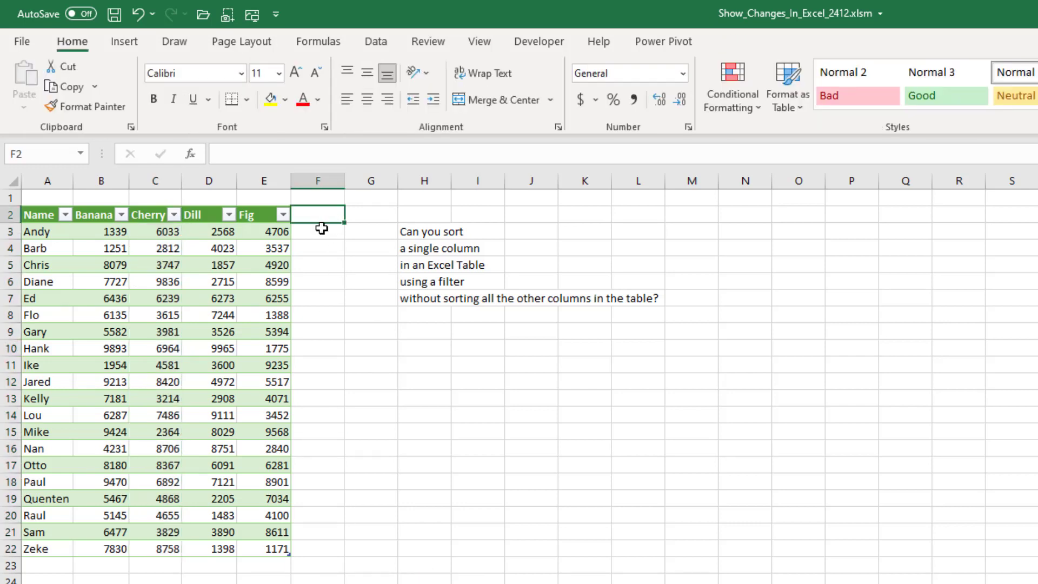
pyautogui.hotkey('alt', 'h')
pyautogui.press('i')
pyautogui.press('r')
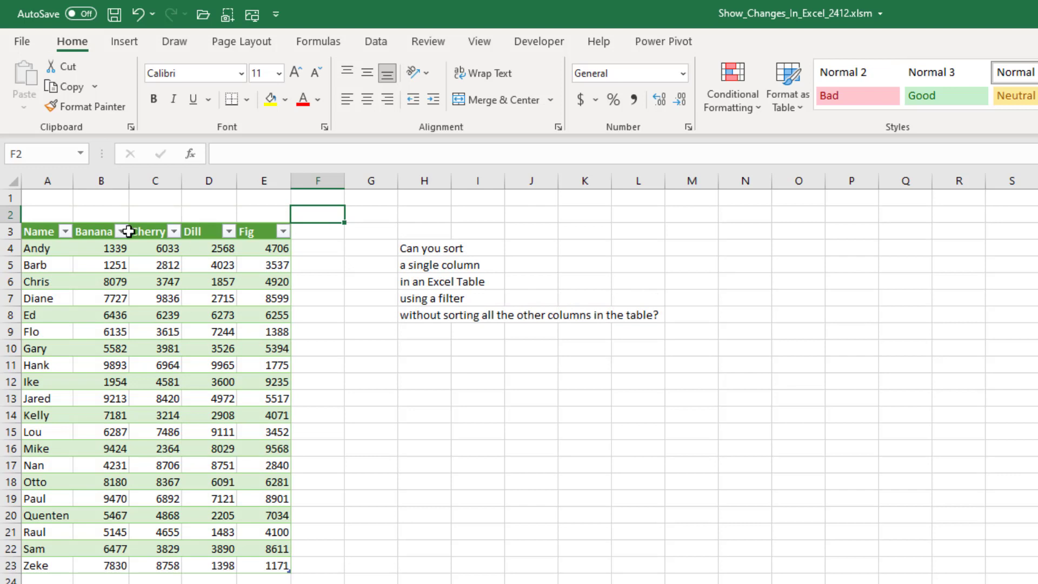
# Select column C from the empty top cell downward and bring up the Data tab
pyautogui.click(150, 196)
pyautogui.moveTo(150, 196); pyautogui.dragTo(157, 575)
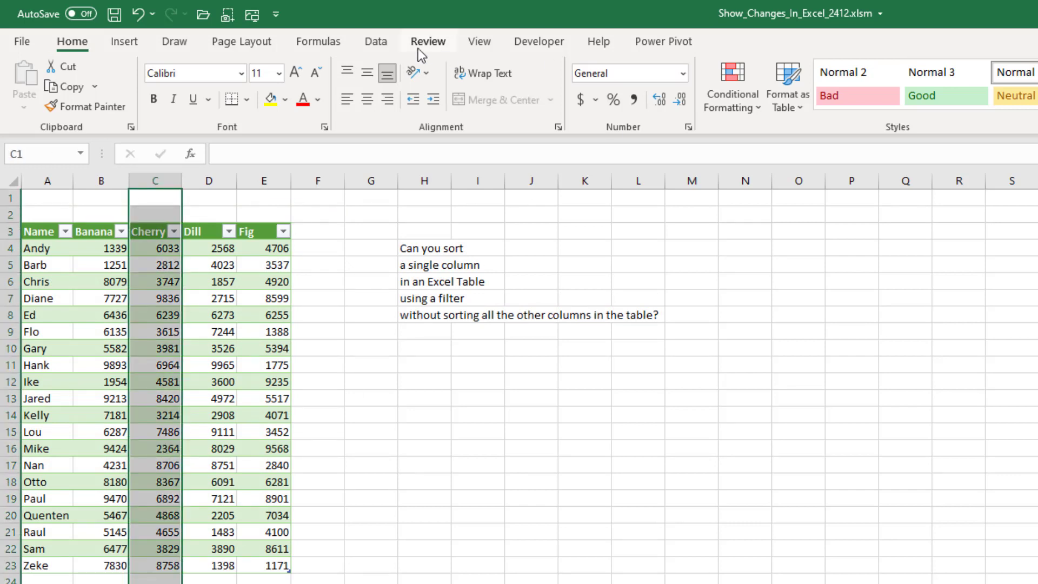
pyautogui.click(378, 41)
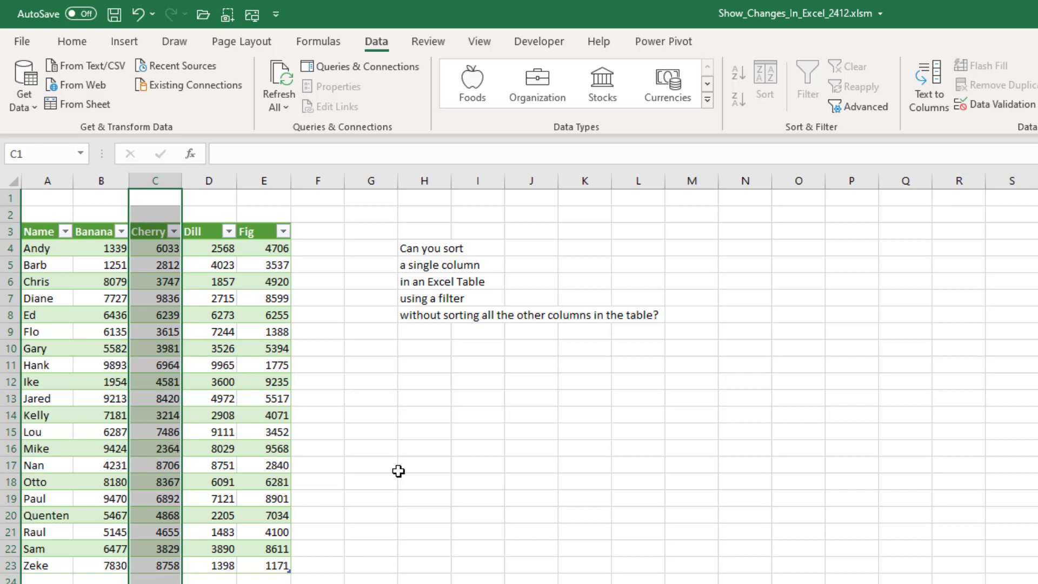
# Copy the Cherry values into column N and sort that copy smallest to largest
pyautogui.press('Down')
pyautogui.press('Down')
pyautogui.hotkey('ctrl', 'space')
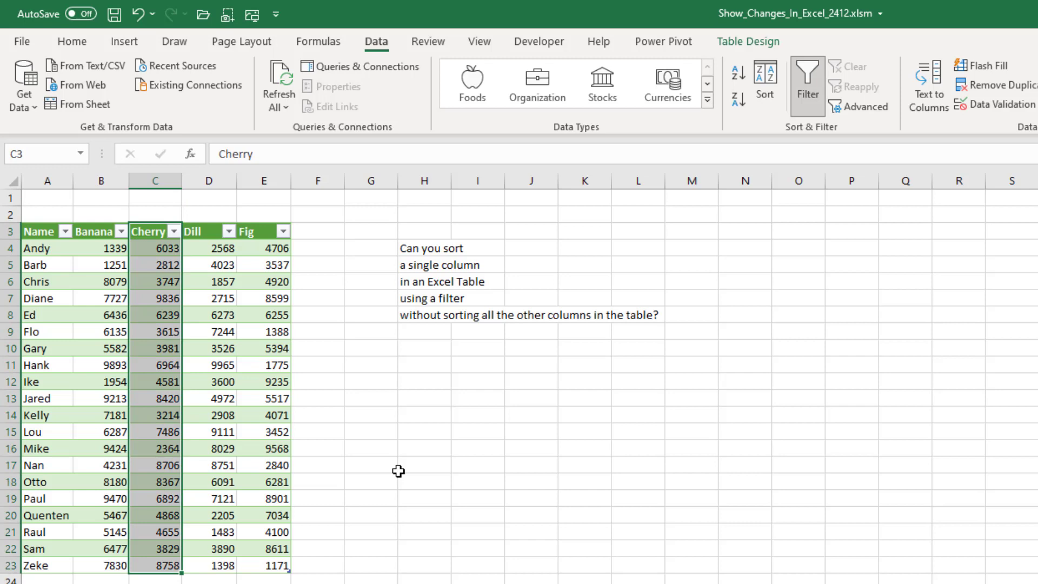
pyautogui.hotkey('ctrl', 'c')
pyautogui.press('Right')
pyautogui.press('Right')
pyautogui.press('Right')
pyautogui.press('Right')
pyautogui.press('Right')
pyautogui.press('Right')
pyautogui.press('Right')
pyautogui.press('Right')
pyautogui.press('Right')
pyautogui.press('Right')
pyautogui.press('Right')
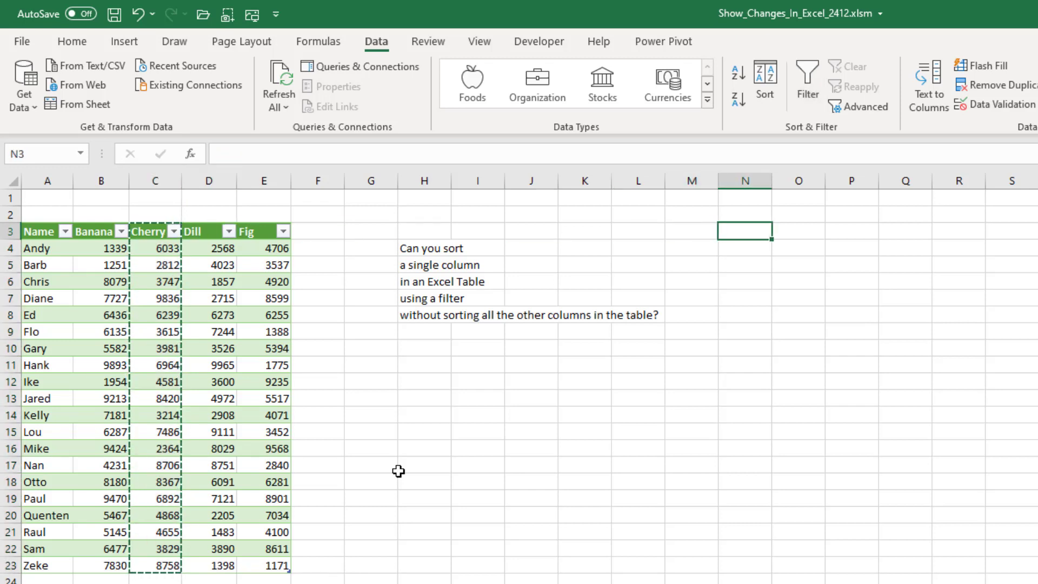
pyautogui.hotkey('ctrl', 'v')
pyautogui.press('Down')
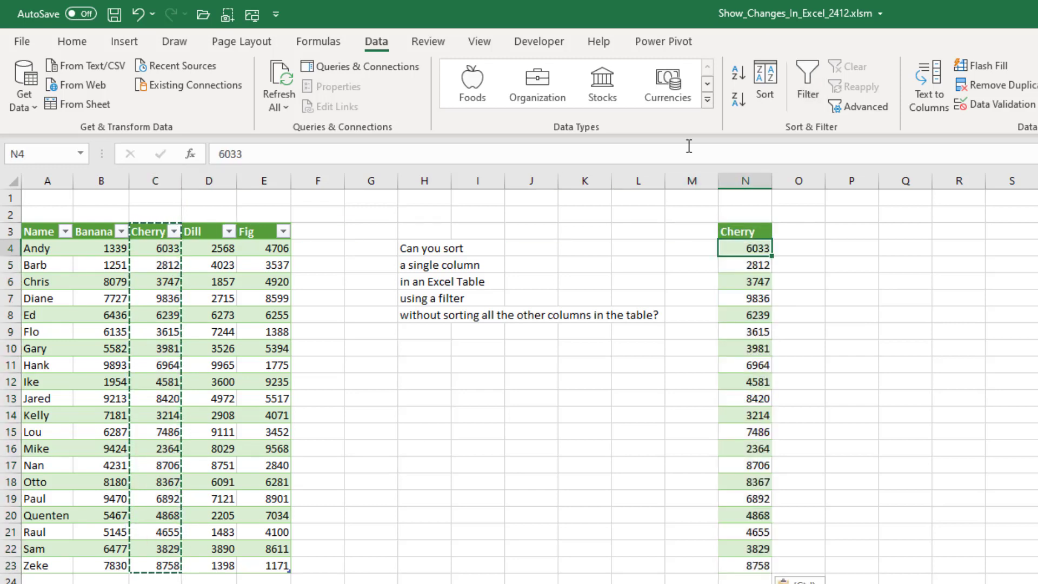
pyautogui.click(734, 76)
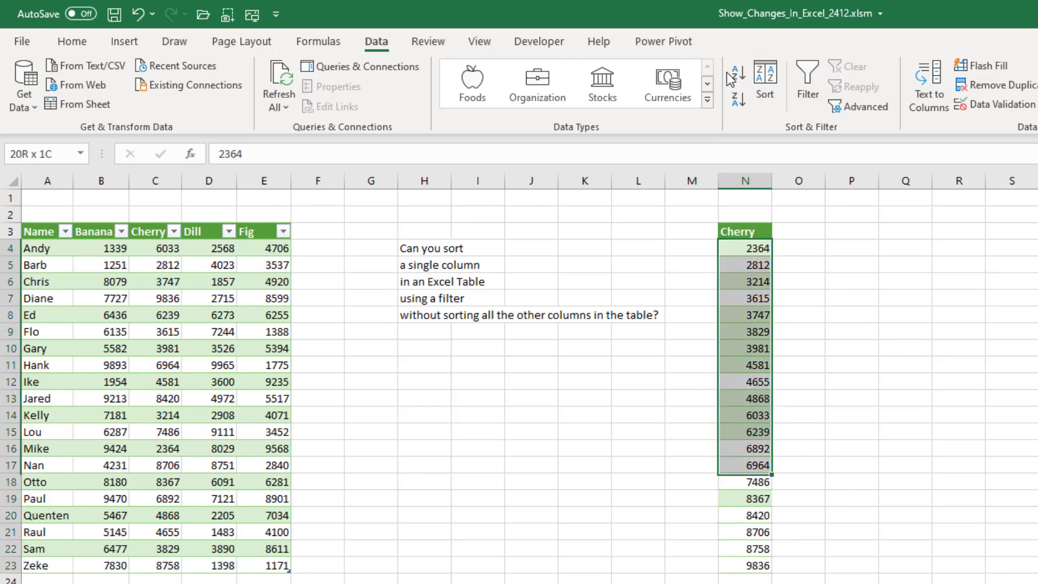
# Paste the sorted values, 2364 to 9836, back over the table's Cherry column
pyautogui.hotkey('ctrl', 'c')
pyautogui.press('Left')
pyautogui.press('Left')
pyautogui.press('Left')
pyautogui.press('Left')
pyautogui.press('Left')
pyautogui.press('Left')
pyautogui.press('Left')
pyautogui.press('Left')
pyautogui.press('Left')
pyautogui.press('Left')
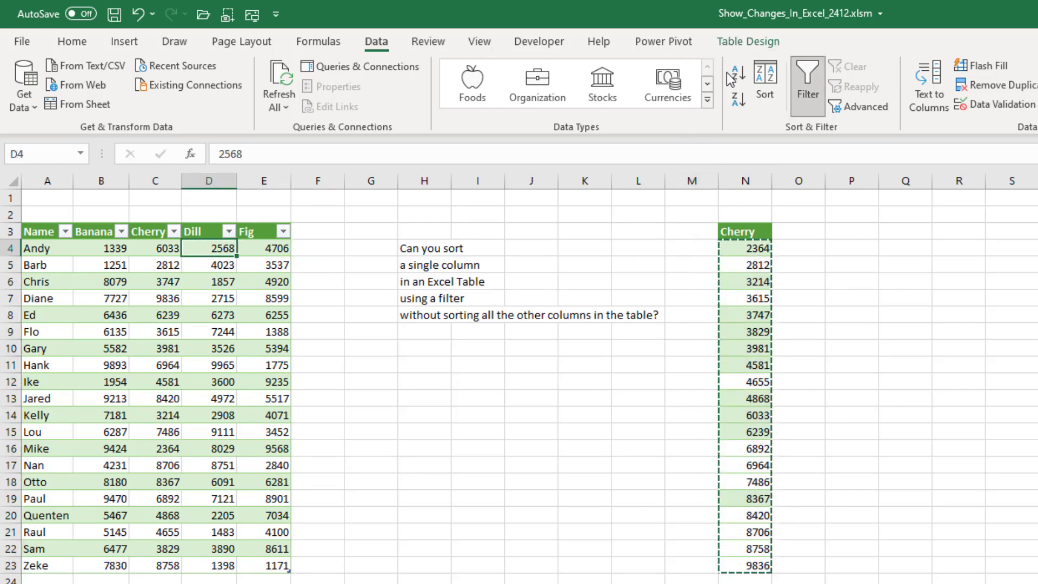
pyautogui.press('Left')
pyautogui.hotkey('ctrl', 'v')
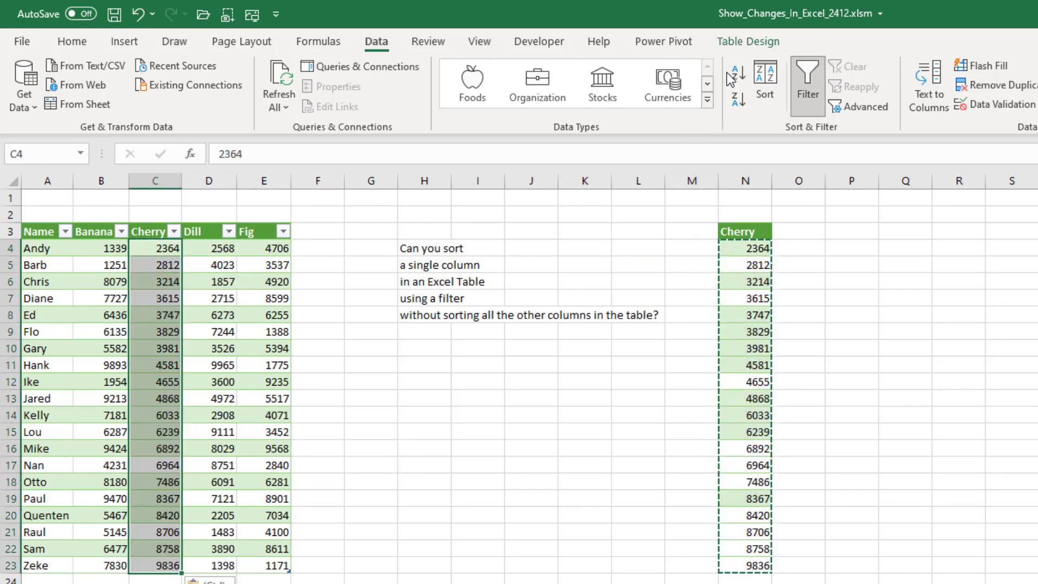